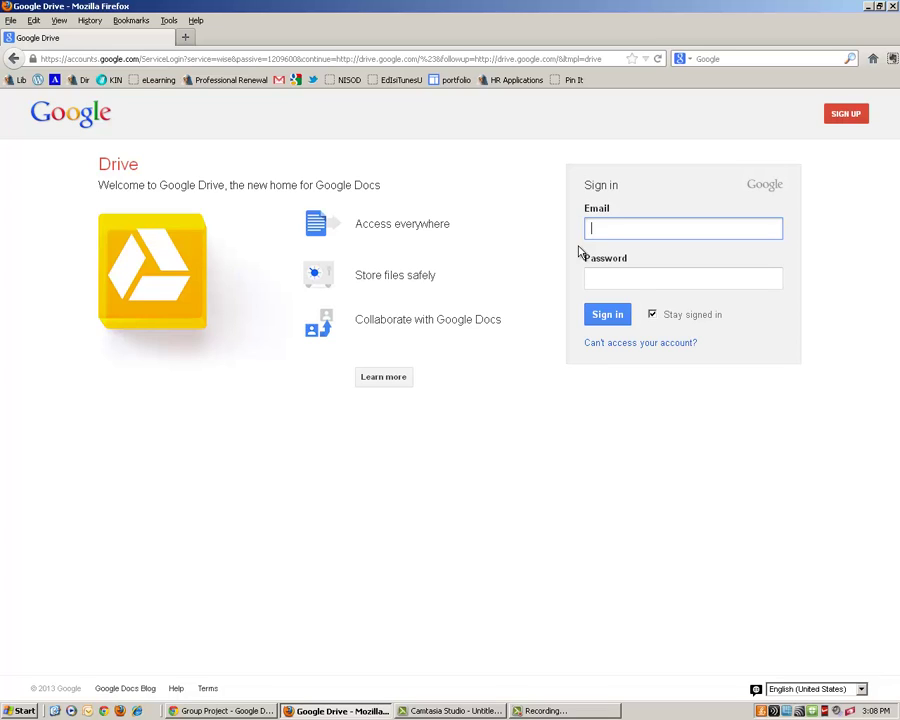
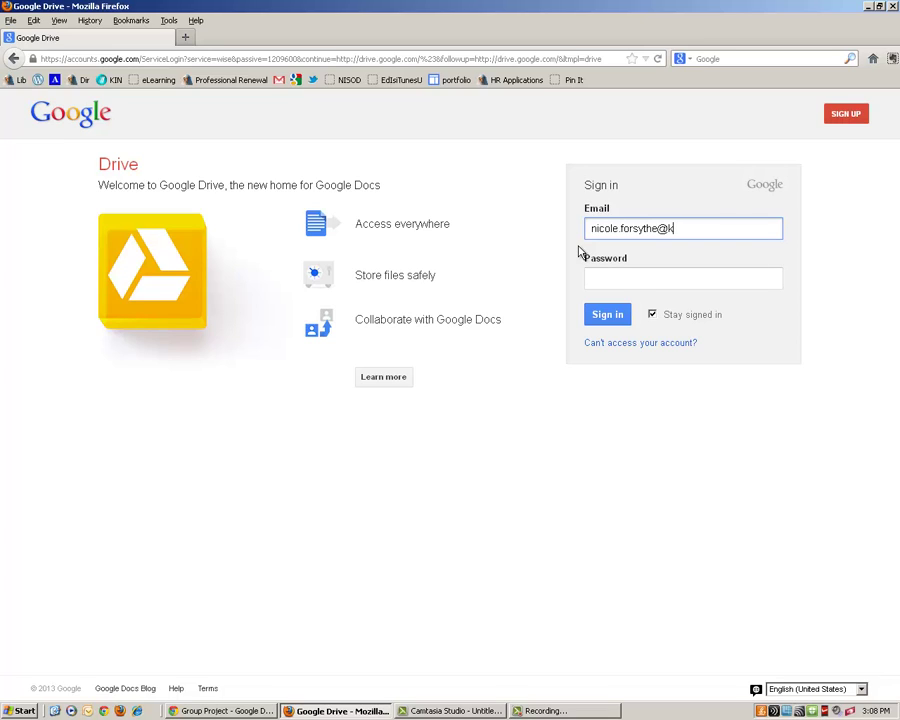
Sign in to Google Drive with the account's e-mail address and password
{"action": "key", "text": "Tab"}
{"action": "type", "text": "••••"}
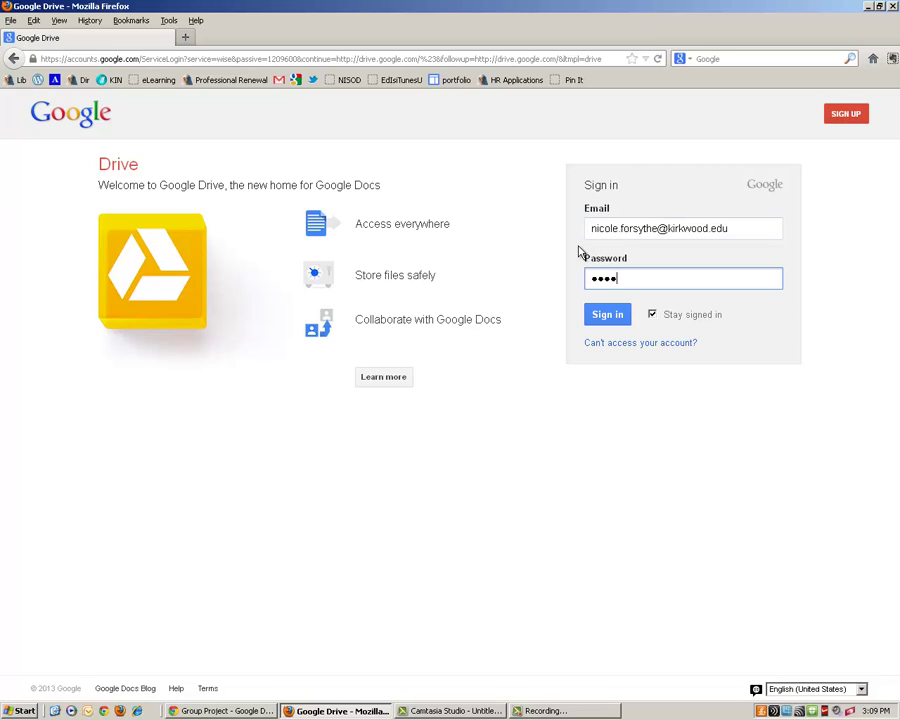
{"action": "type", "text": "•••••••••"}
{"action": "left_click", "coordinate": [603, 316]}
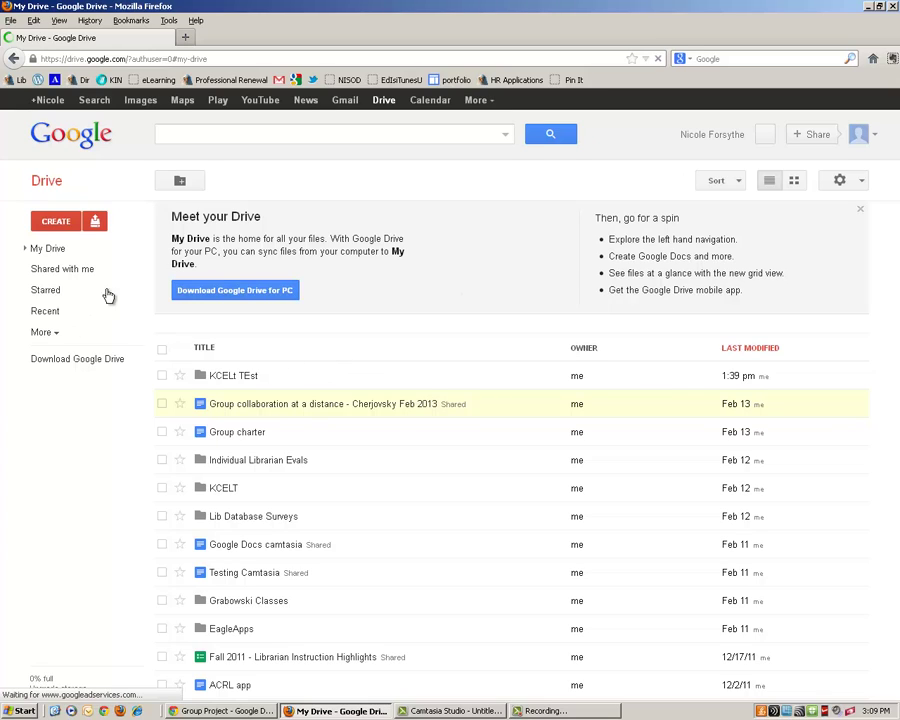
From My Drive, create a new blank Google Docs document
{"action": "left_click", "coordinate": [90, 240]}
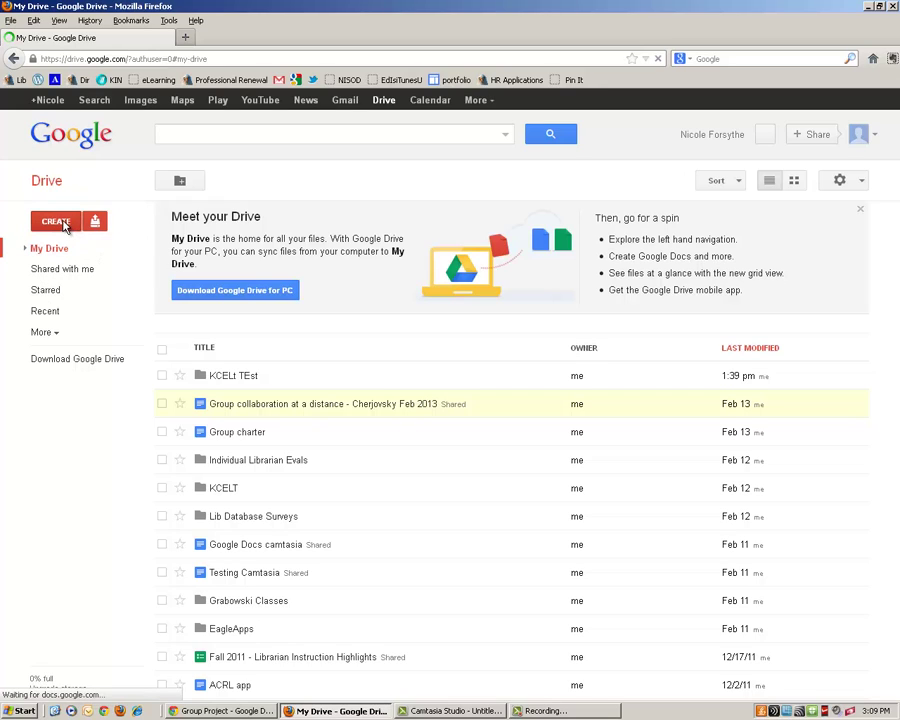
{"action": "left_click", "coordinate": [60, 222]}
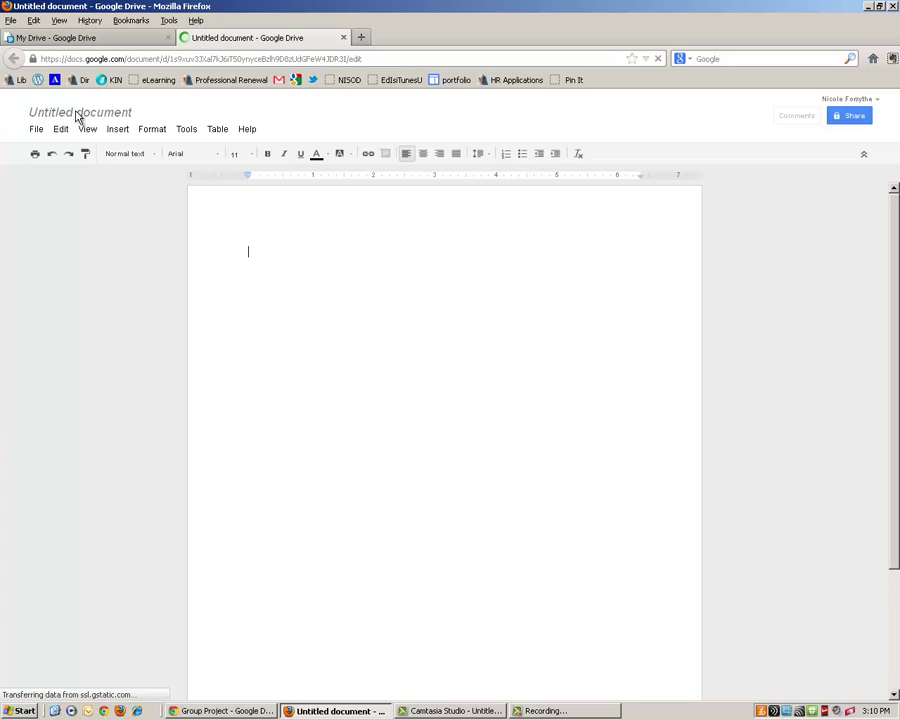
Replace the 'Untitled document' name with 'Group project' and confirm it
{"action": "left_click", "coordinate": [87, 115]}
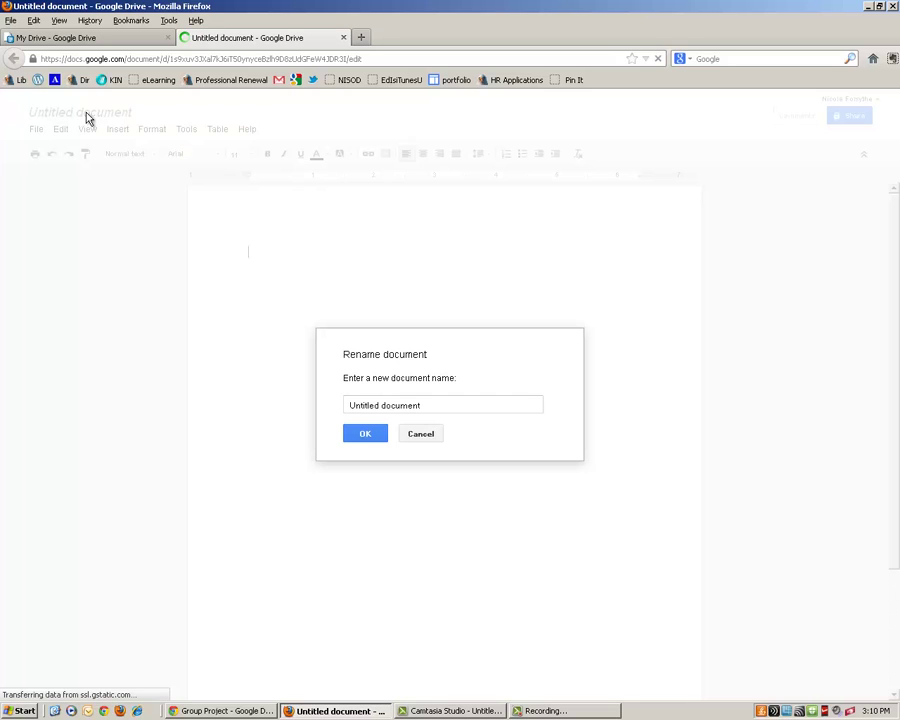
{"action": "left_click", "coordinate": [367, 400]}
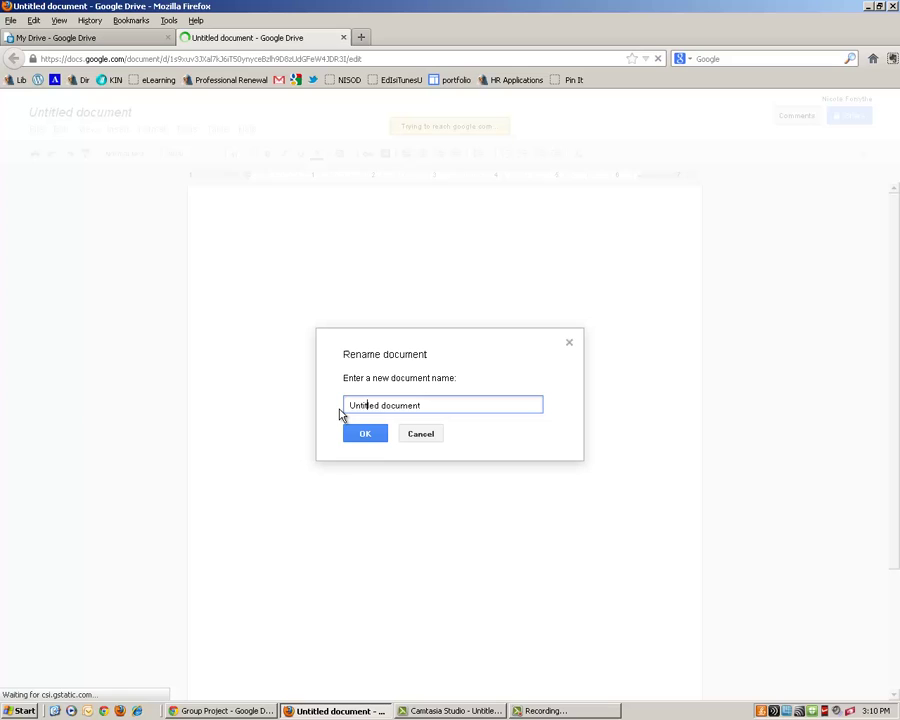
{"action": "key", "text": "Home"}
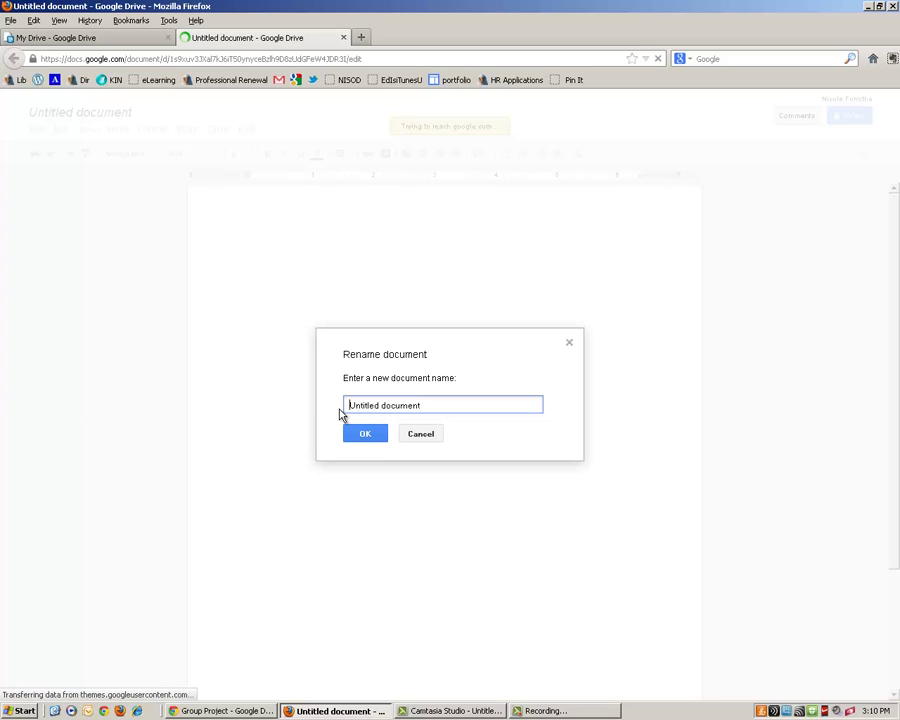
{"action": "key", "text": "Delete"}
{"action": "key", "text": "Delete"}
{"action": "key", "text": "Delete"}
{"action": "key", "text": "Delete"}
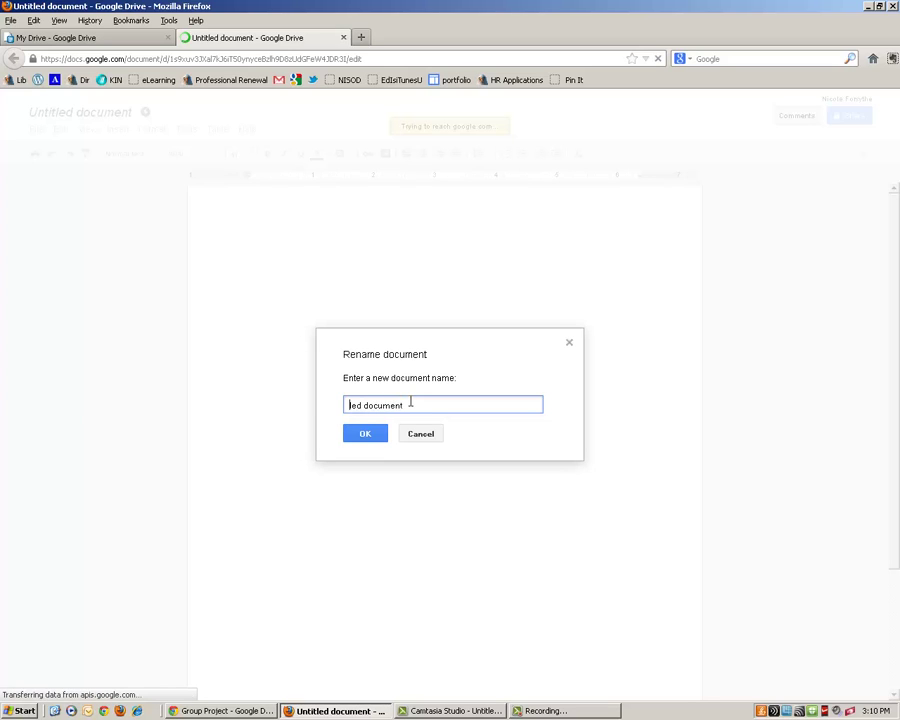
{"action": "left_click_drag", "start_coordinate": [352, 406], "coordinate": [388, 425]}
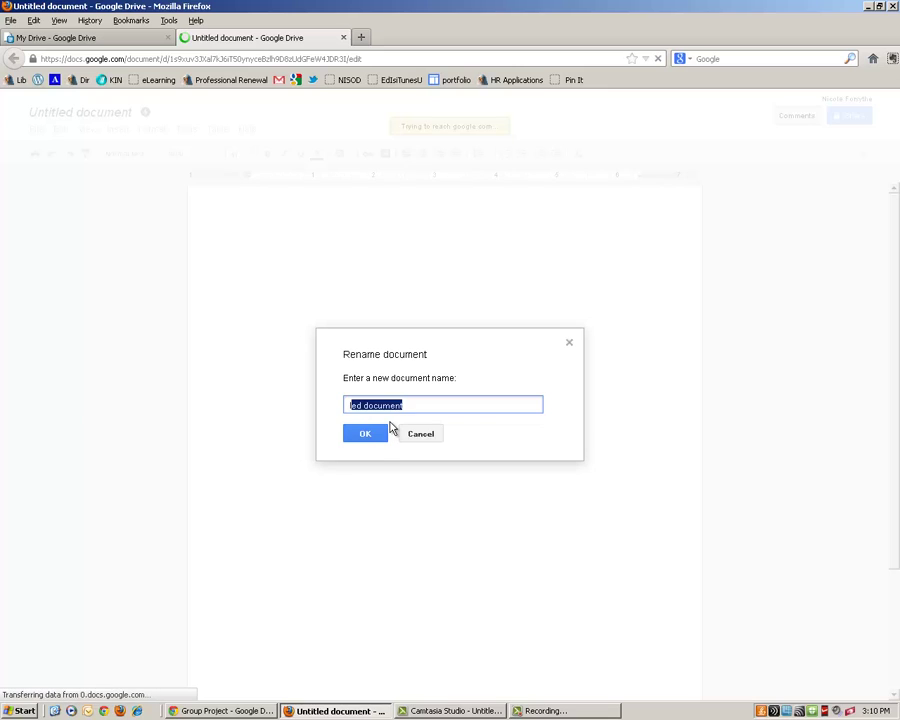
{"action": "key", "text": "Delete"}
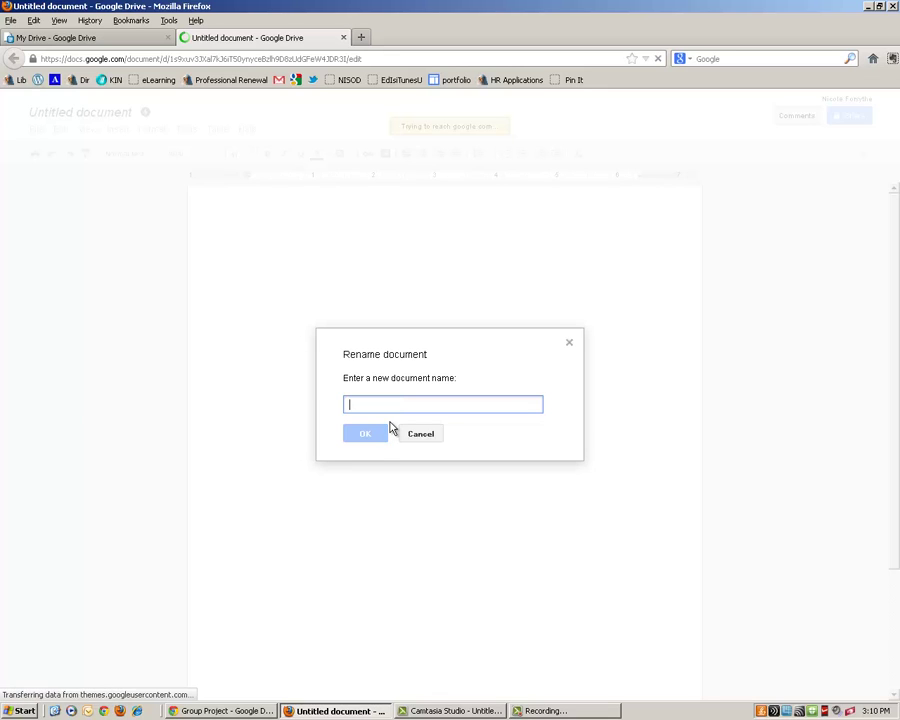
{"action": "type", "text": "G"}
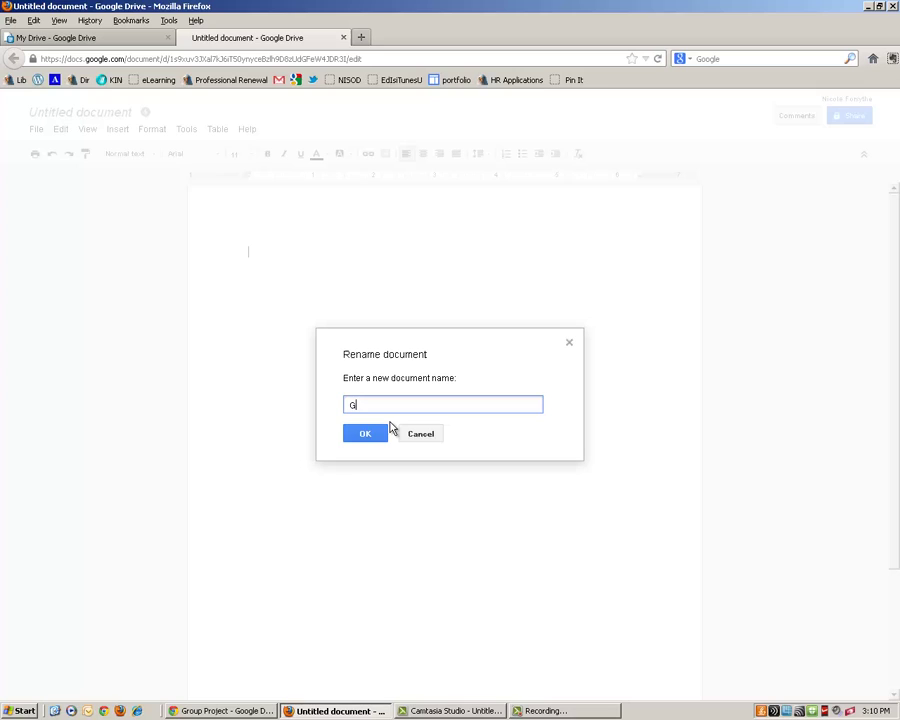
{"action": "type", "text": "roup"}
{"action": "type", "text": " project"}
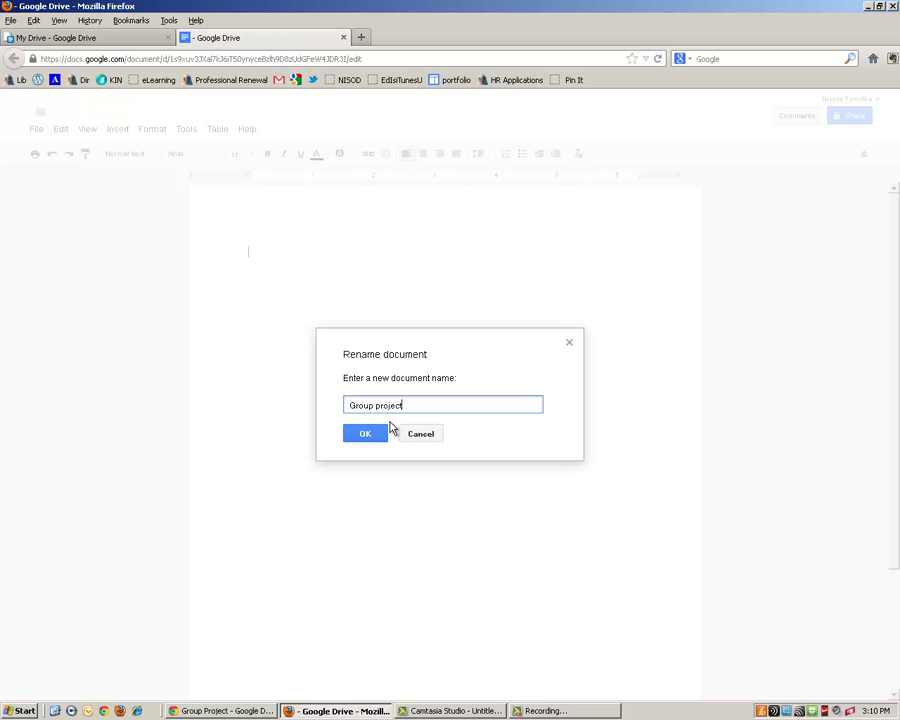
{"action": "left_click", "coordinate": [311, 452]}
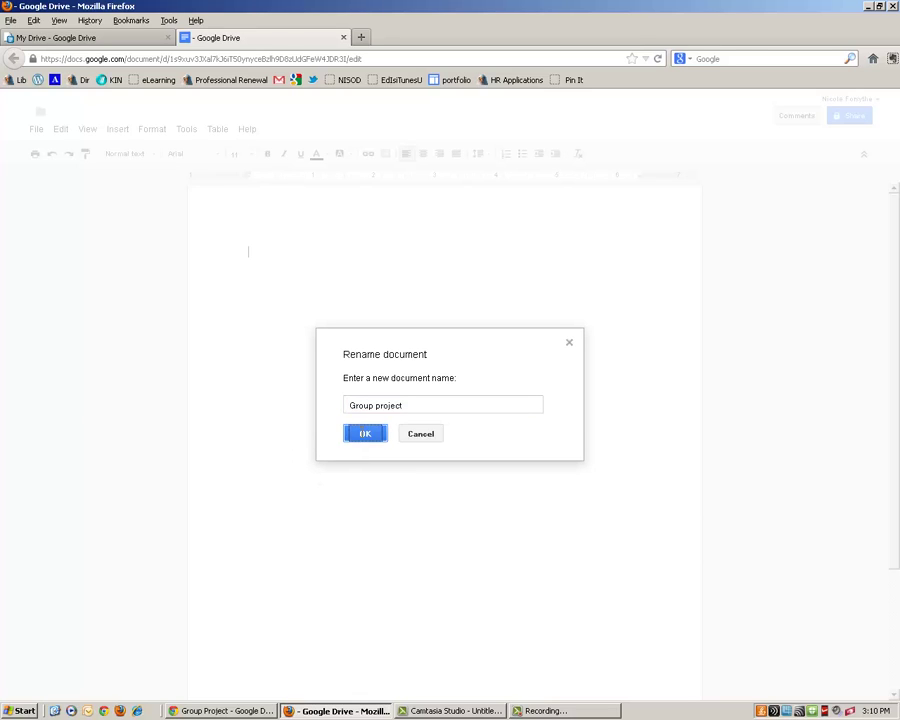
{"action": "left_click", "coordinate": [362, 436]}
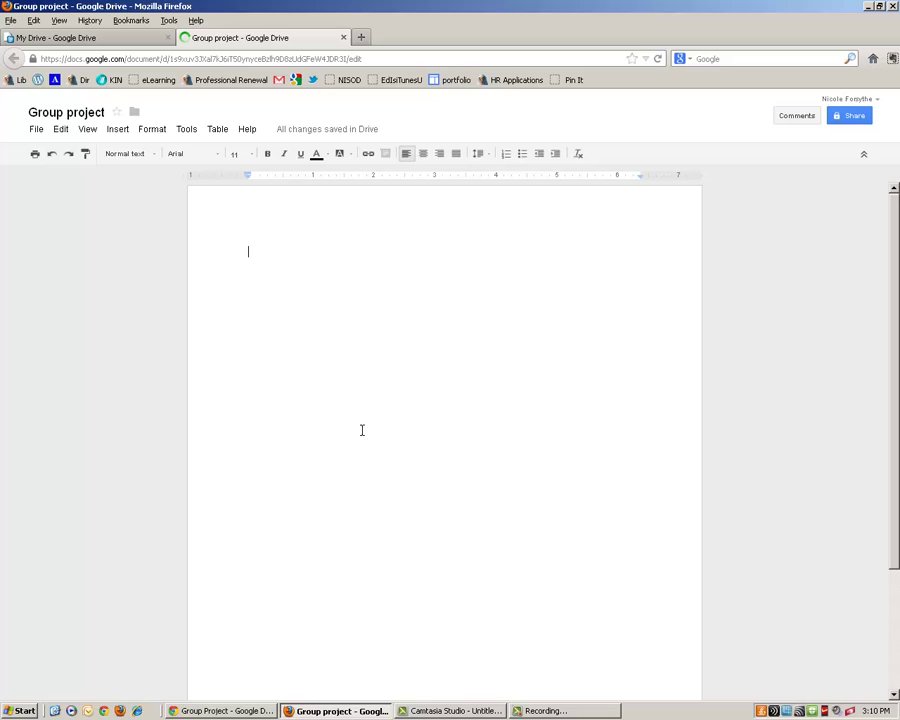
Type the heading 'Outline for my speech', correcting the misspelled 'Outlifne' to 'Outline'
{"action": "type", "text": "Out"}
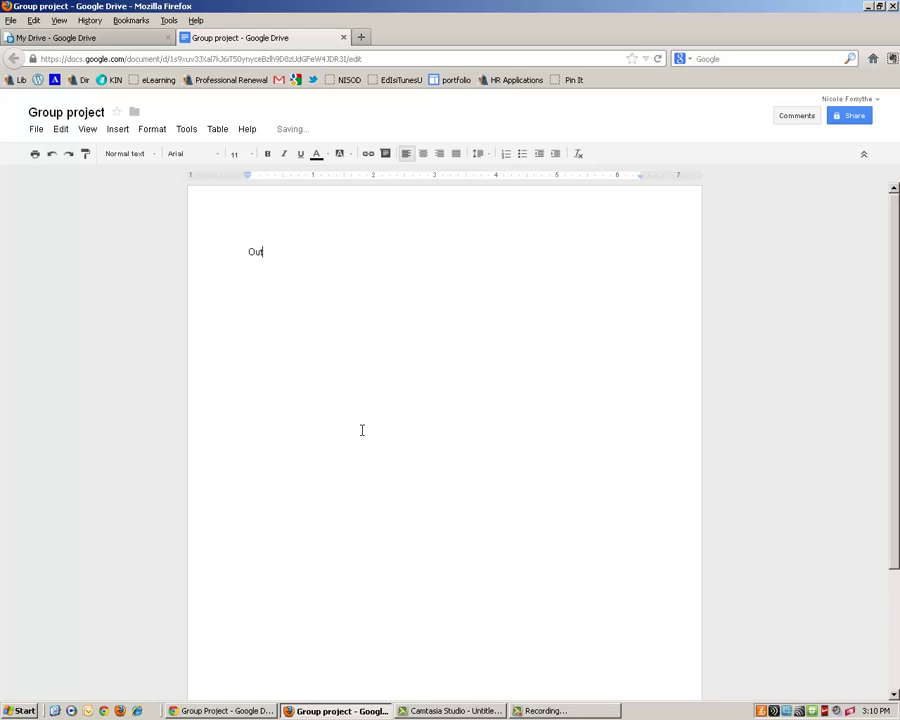
{"action": "type", "text": "lifne for my sp"}
{"action": "type", "text": "eech"}
{"action": "key", "text": "Return"}
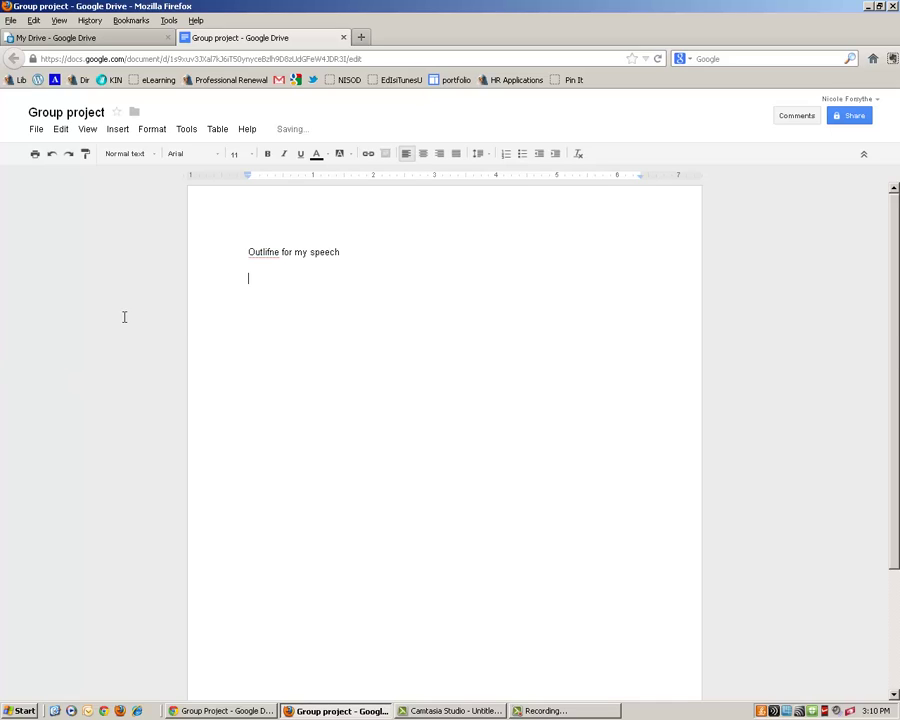
{"action": "right_click", "coordinate": [253, 250]}
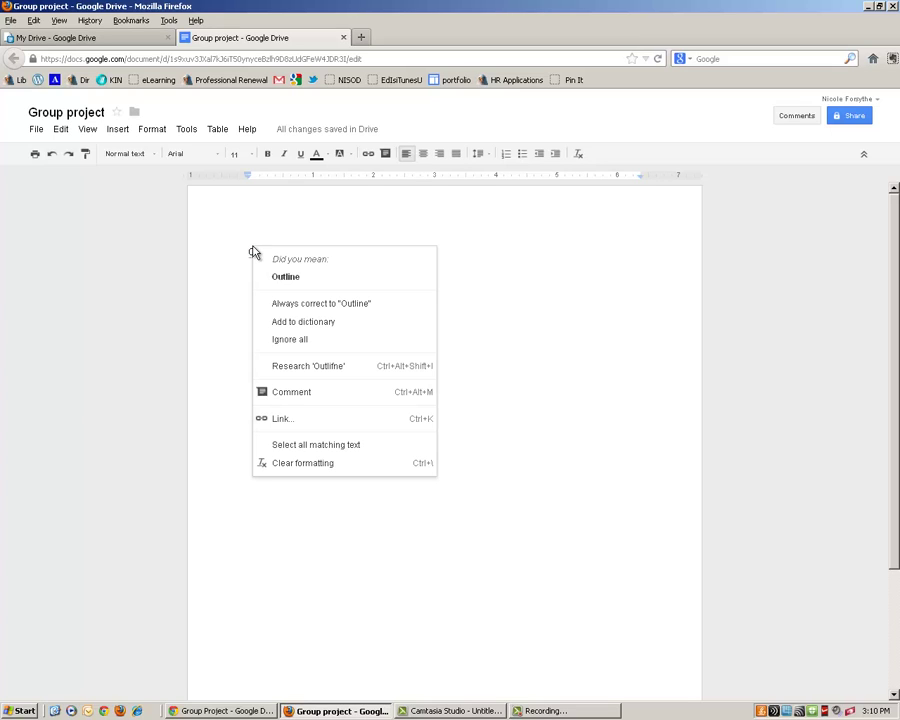
{"action": "left_click", "coordinate": [298, 277]}
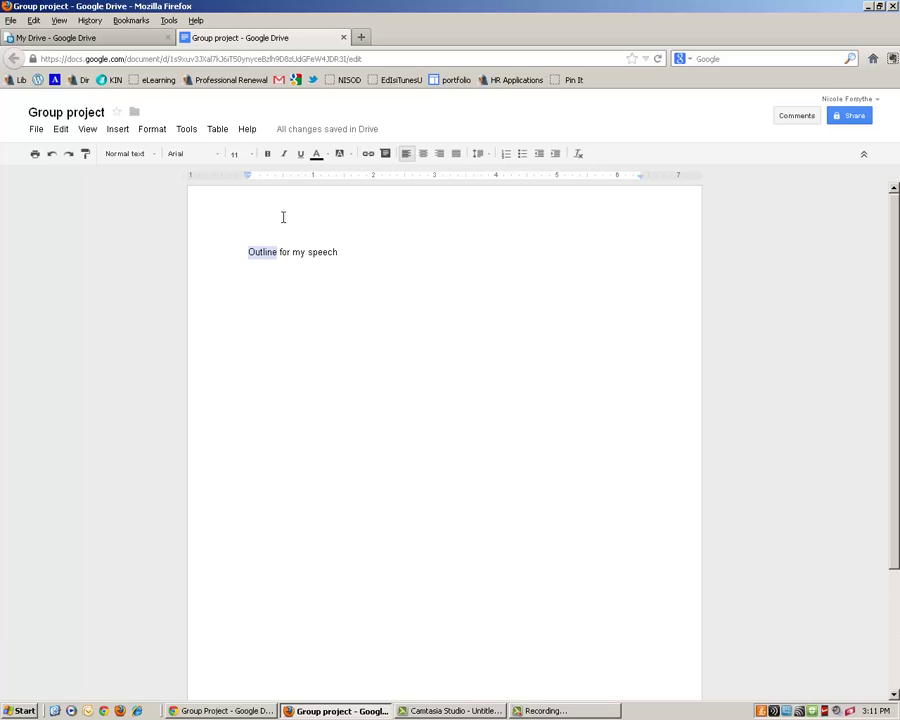
Colour the 'Outline for my speech' heading red and start a new line below it
{"action": "left_click", "coordinate": [352, 238]}
{"action": "left_click", "coordinate": [213, 243], "text": "shift"}
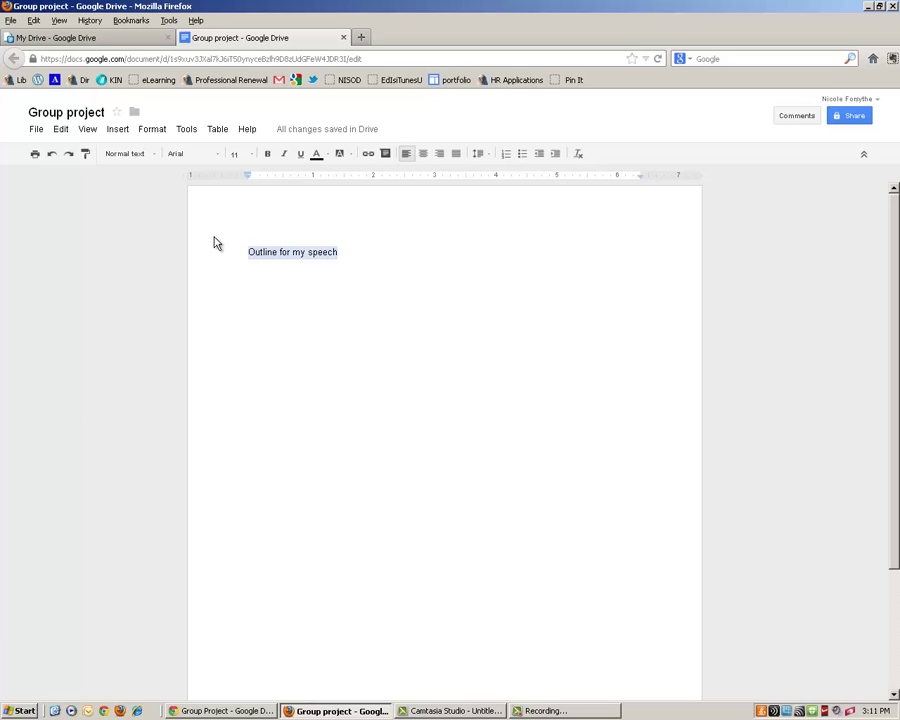
{"action": "left_click", "coordinate": [333, 158]}
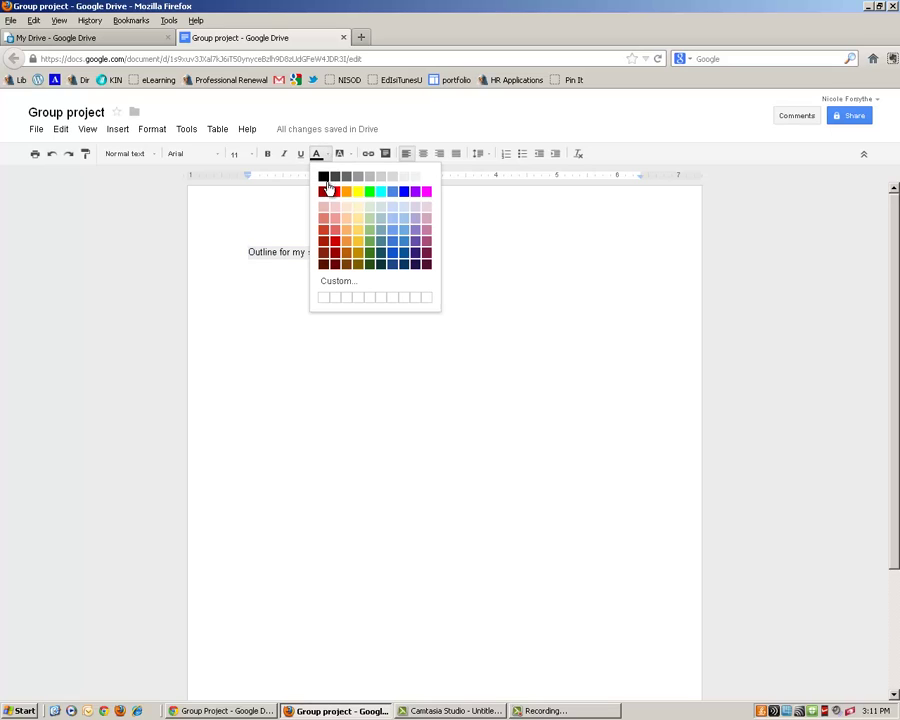
{"action": "left_click", "coordinate": [335, 191]}
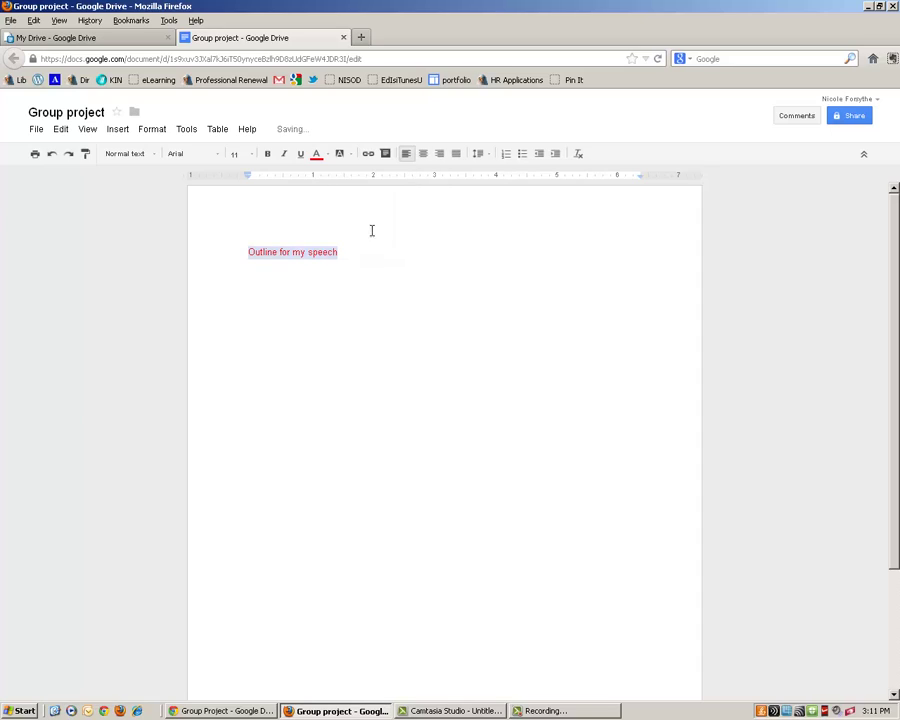
{"action": "left_click", "coordinate": [396, 256]}
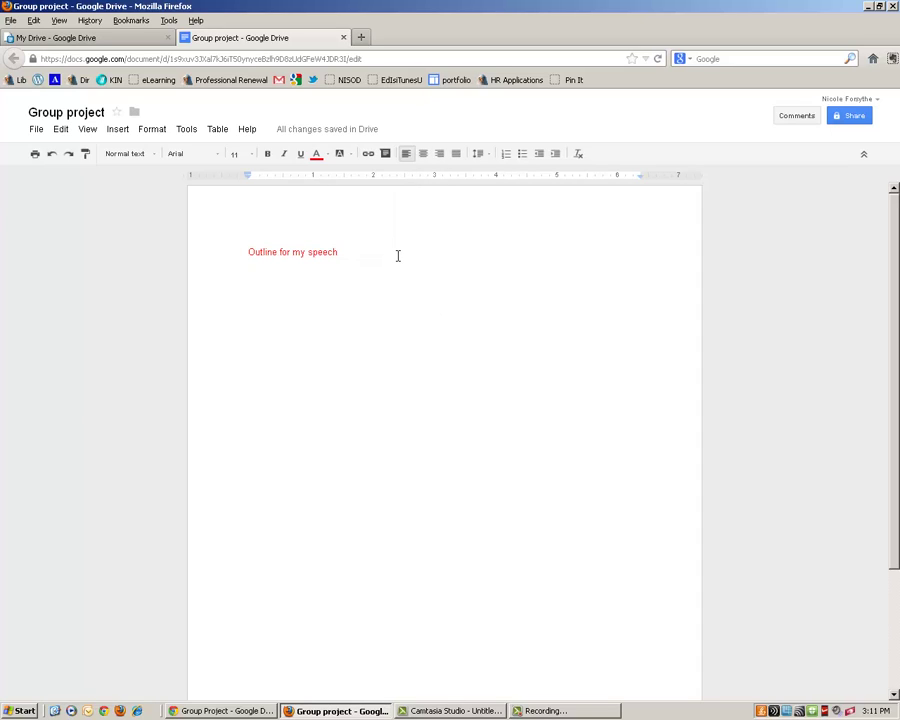
{"action": "key", "text": "Return"}
Open the Group project sharing settings to add a person
{"action": "left_click", "coordinate": [862, 117]}
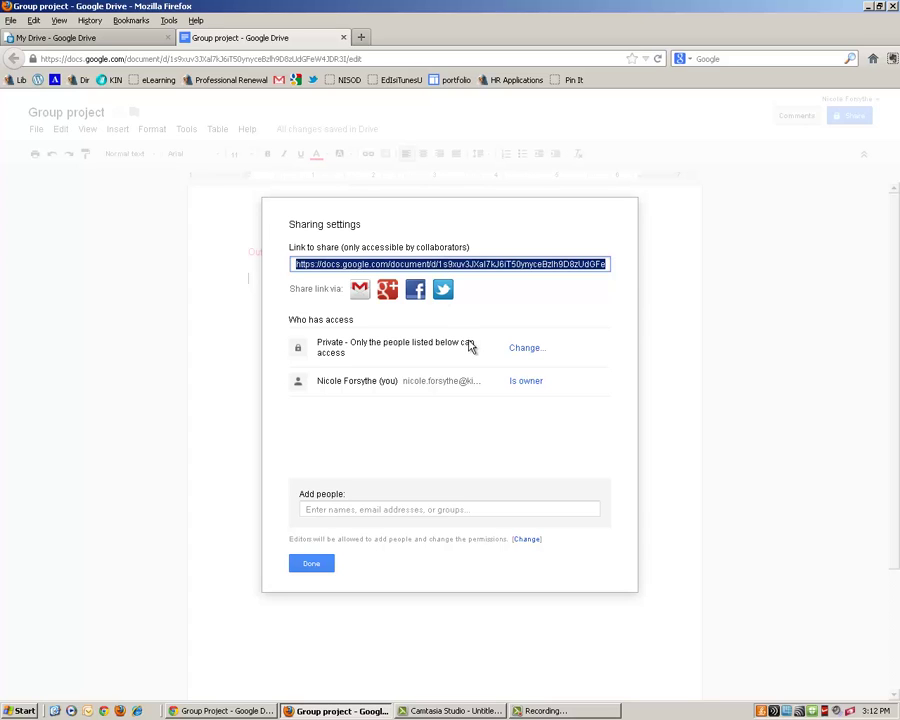
{"action": "left_click", "coordinate": [386, 504]}
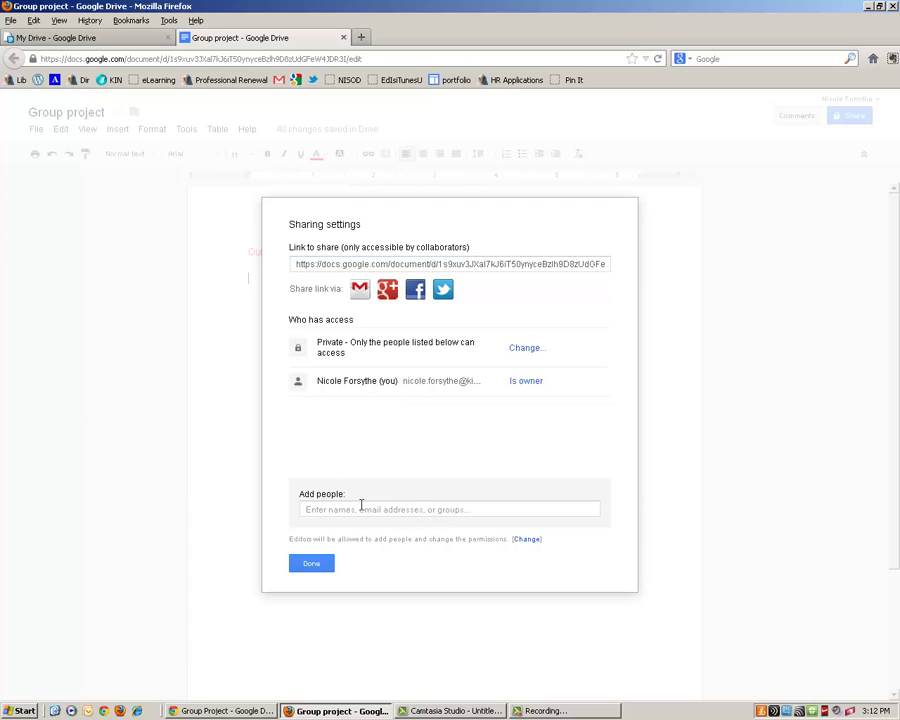
Share Group project with the collaborator's e-mail address as Can edit, then close sharing
{"action": "left_click", "coordinate": [361, 505]}
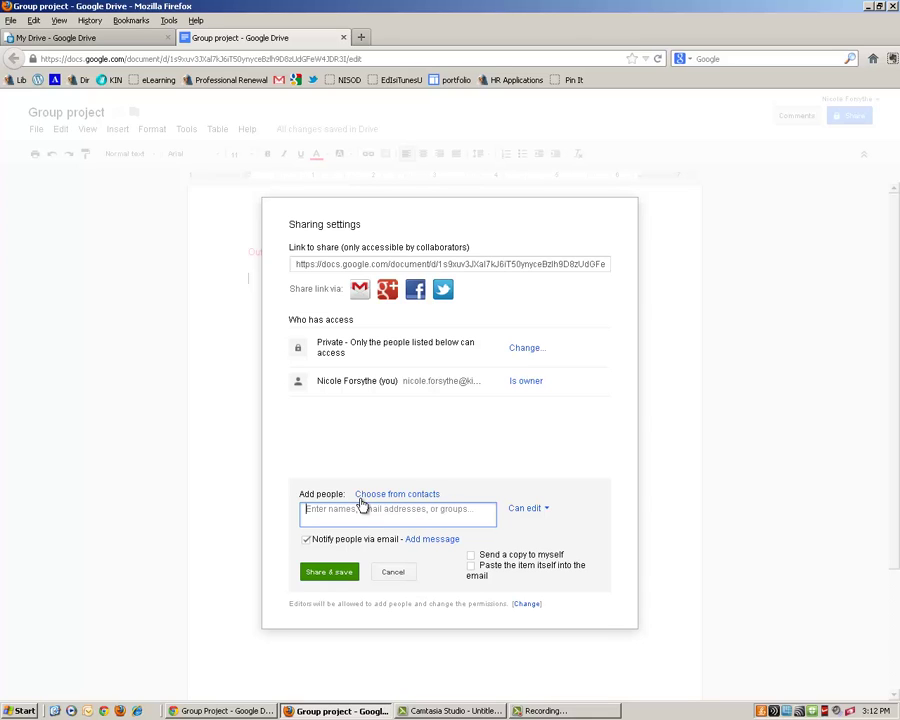
{"action": "type", "text": ".com"}
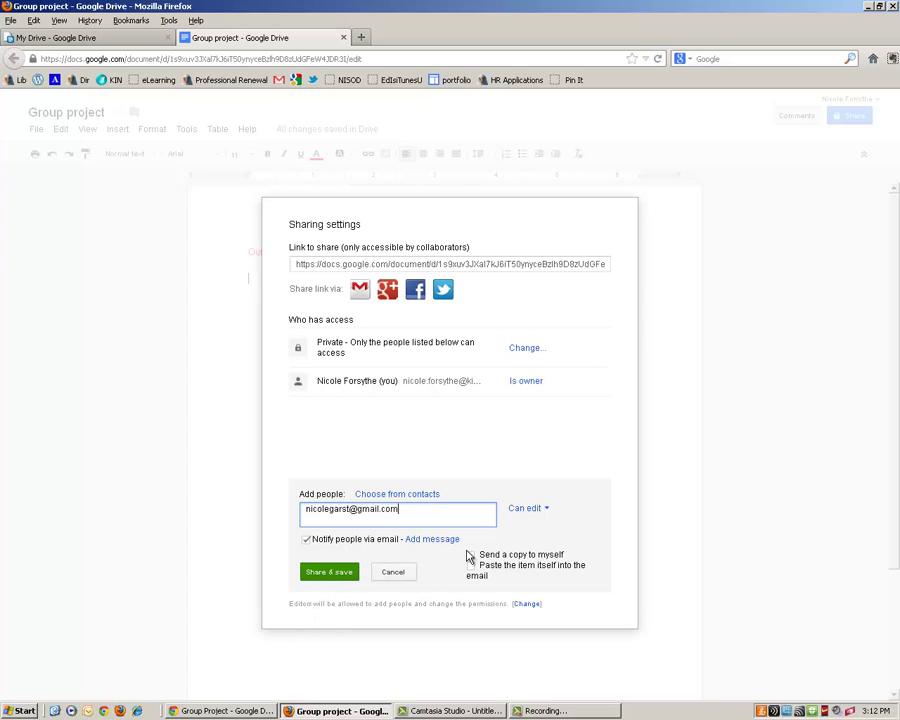
{"action": "left_click", "coordinate": [521, 510]}
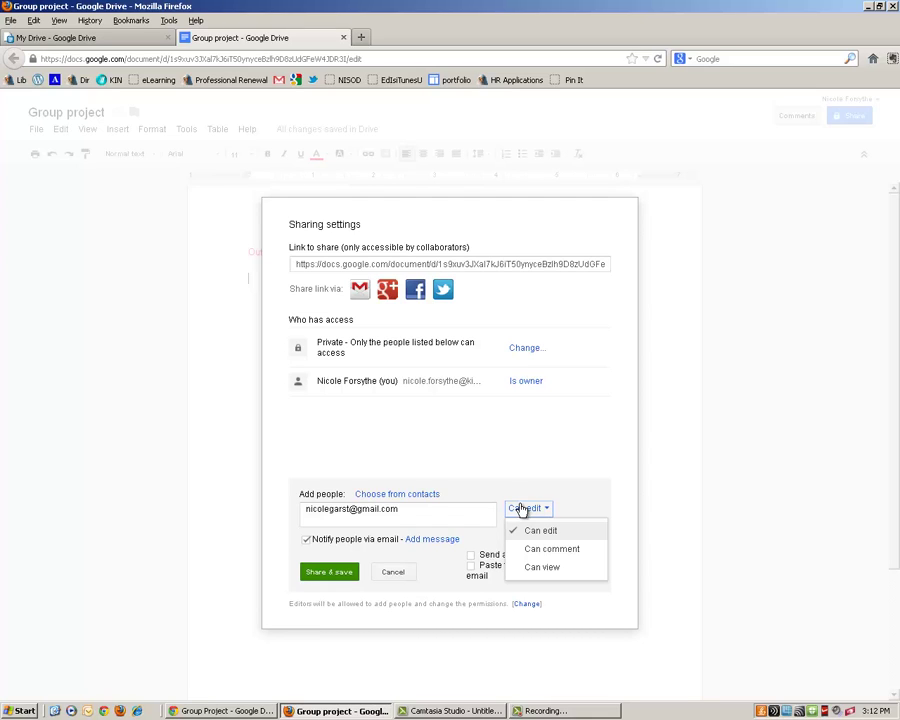
{"action": "left_click", "coordinate": [521, 510]}
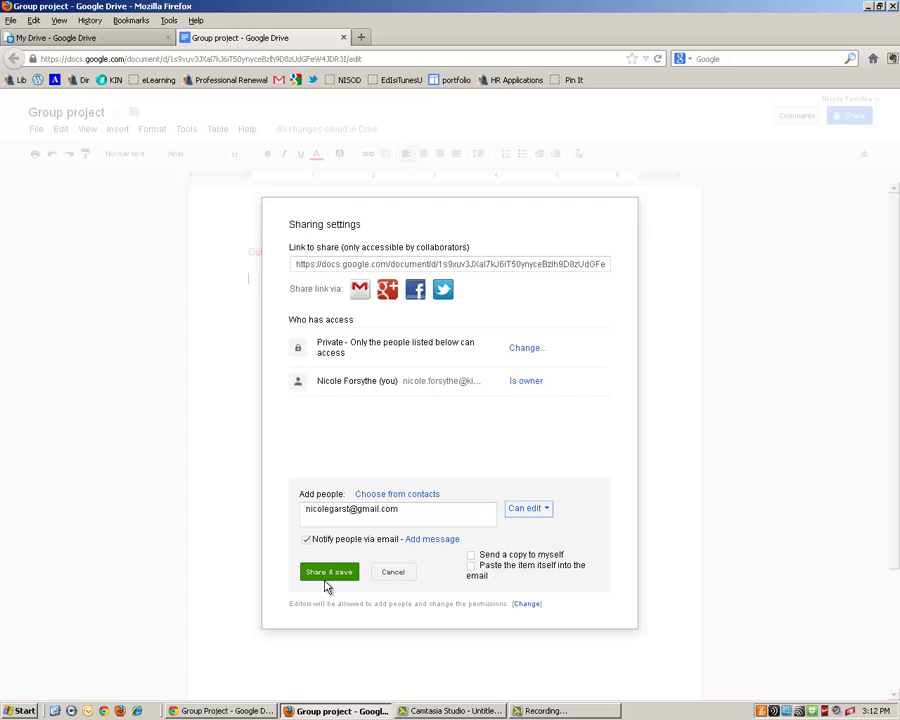
{"action": "left_click", "coordinate": [325, 576]}
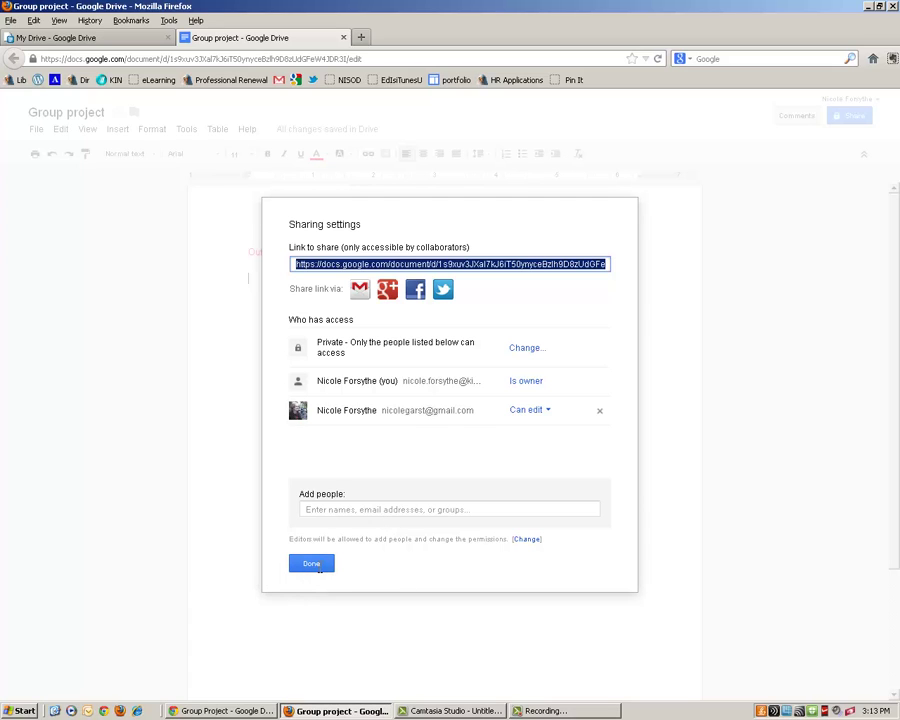
{"action": "left_click", "coordinate": [316, 565]}
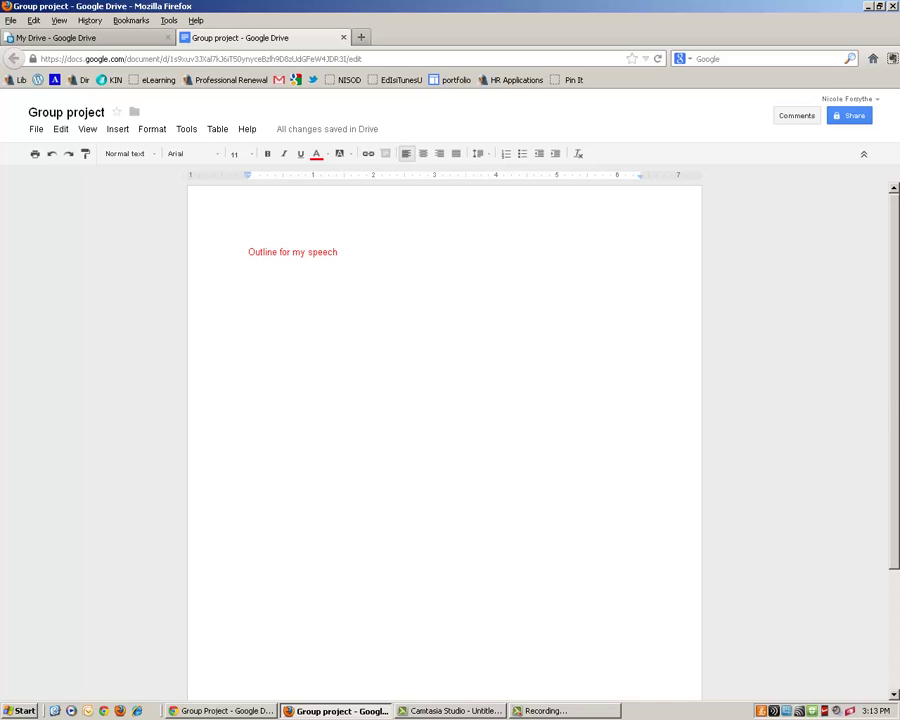
{"action": "key", "text": "alt+Tab"}
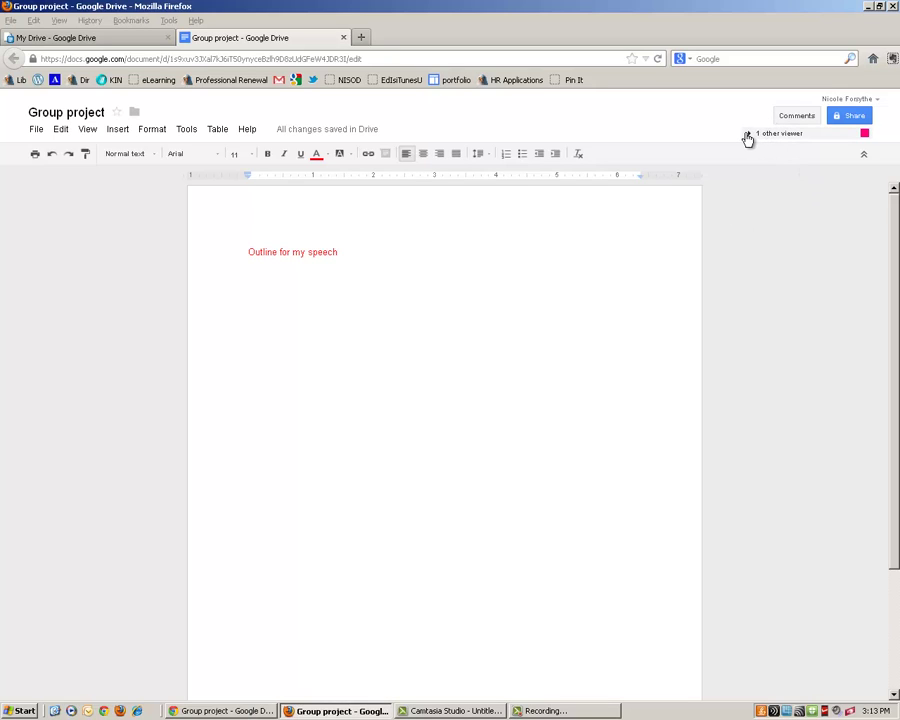
Open the viewer chat and delete the 'Outline for my speech' line and leftover blank line
{"action": "left_click", "coordinate": [749, 135]}
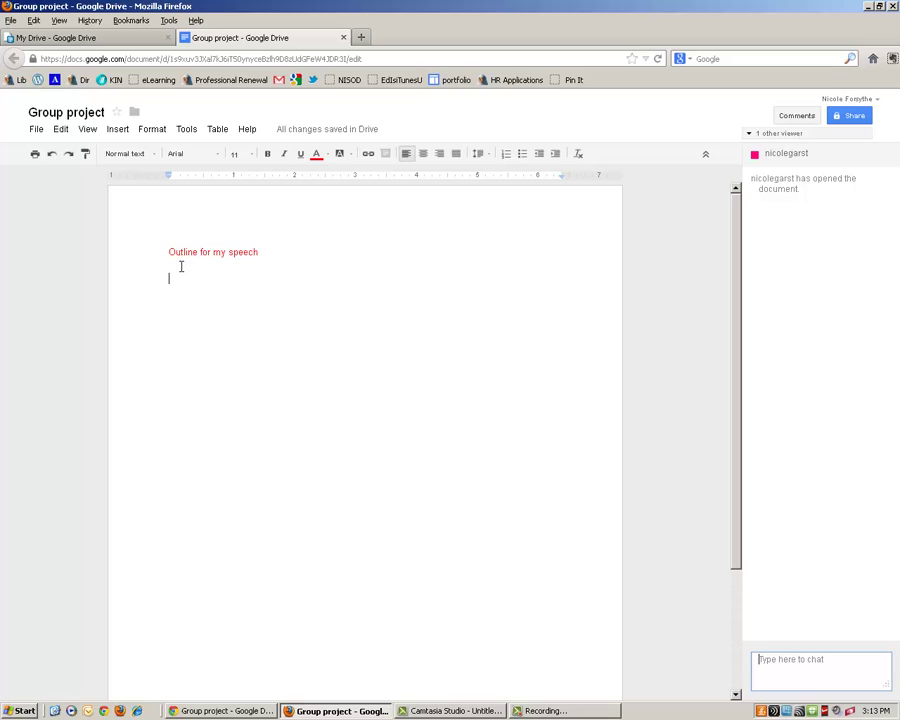
{"action": "key", "text": "shift+Up"}
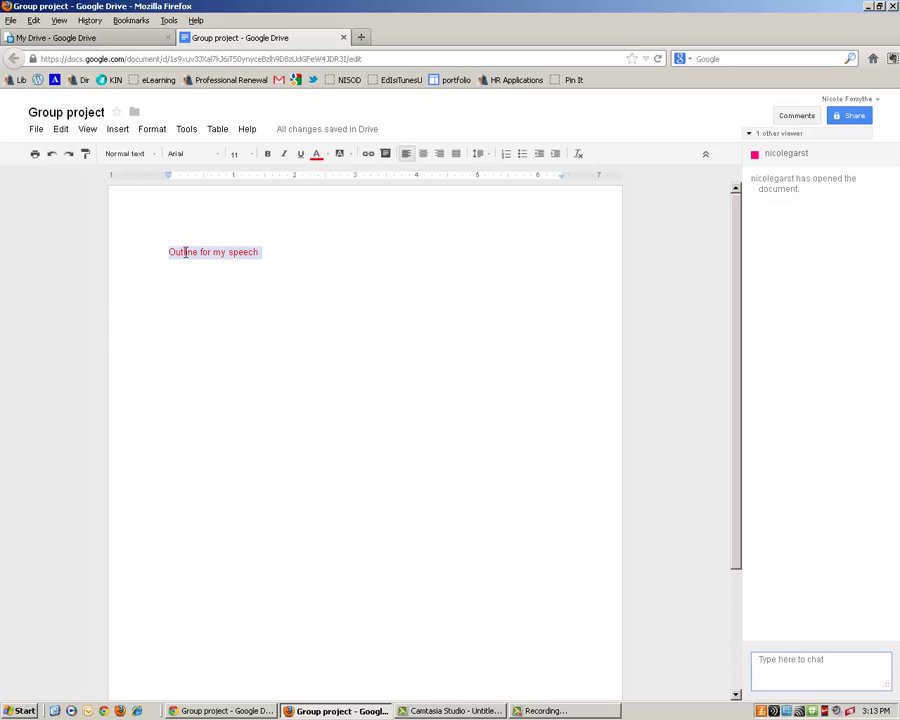
{"action": "key", "text": "Delete"}
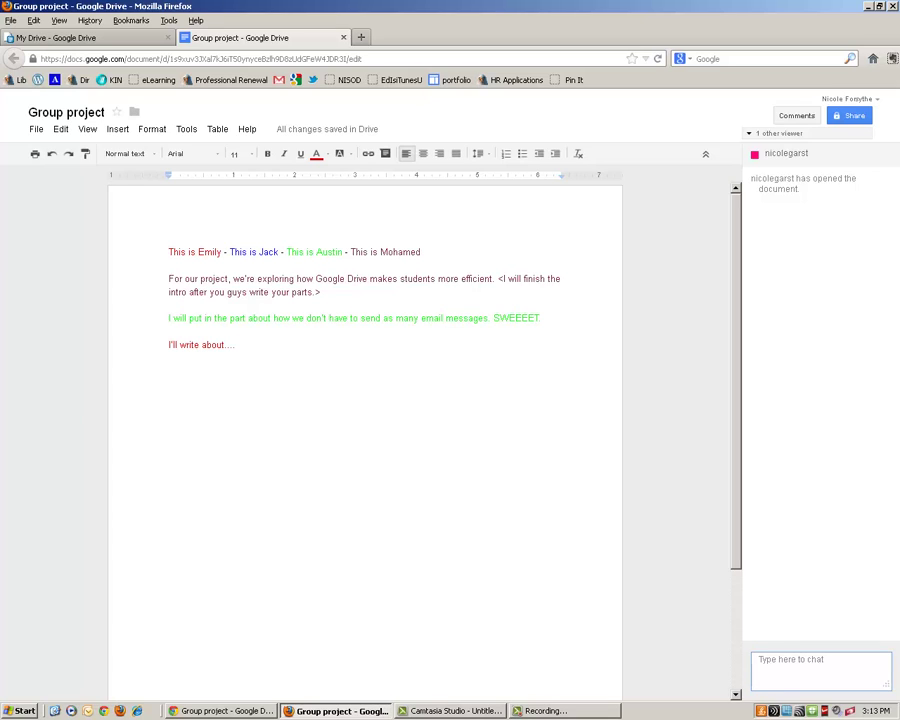
{"action": "key", "text": "alt+Tab"}
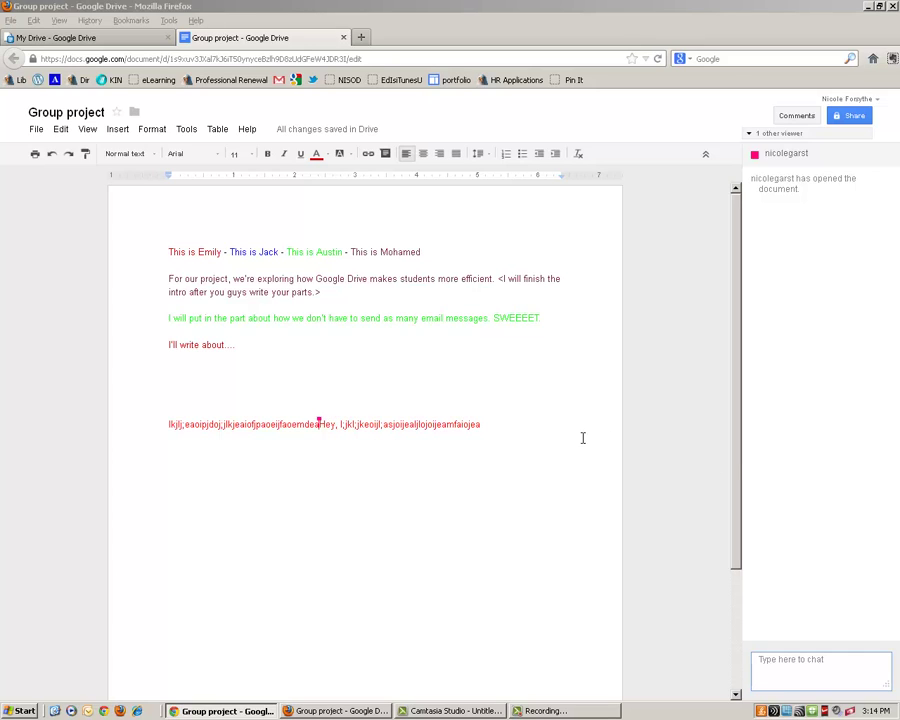
{"action": "key", "text": "alt+Tab"}
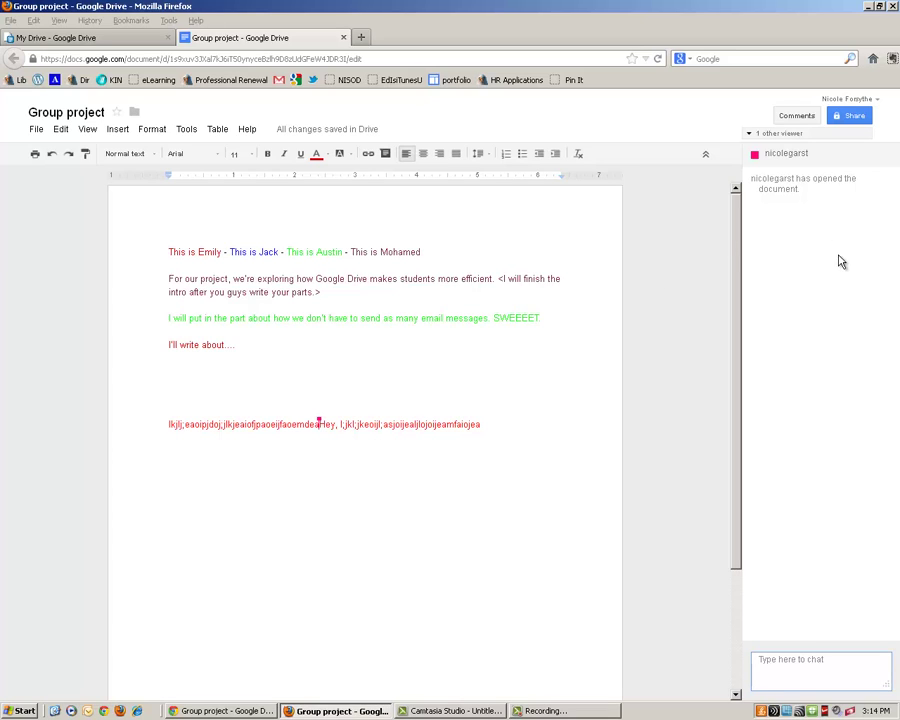
{"action": "key", "text": "BackSpace"}
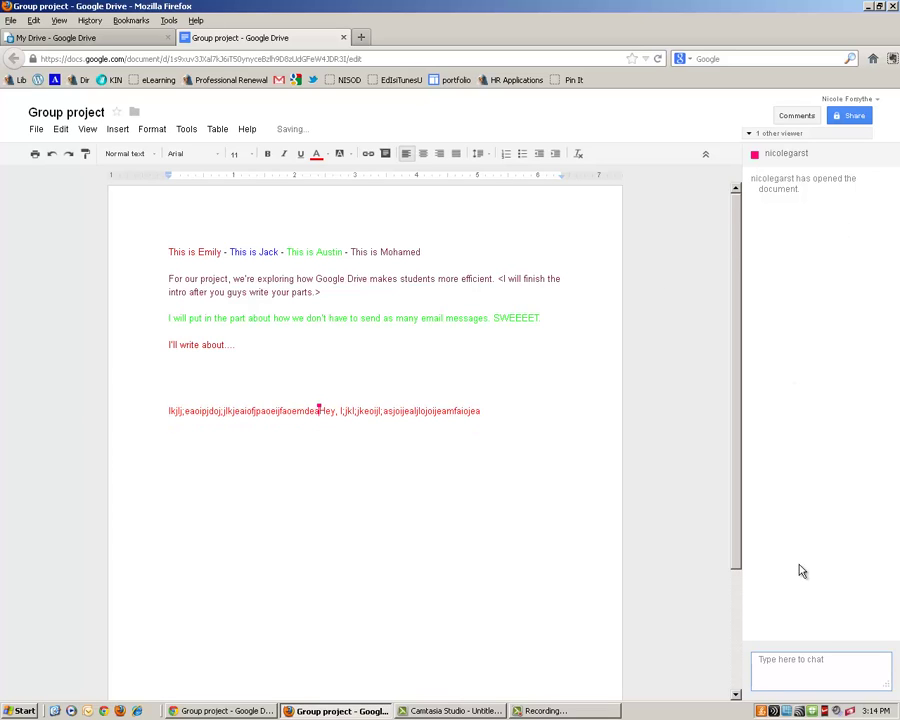
Send 'Hey, you're still up' in the document chat and select the For our project paragraph
{"action": "left_click", "coordinate": [810, 668]}
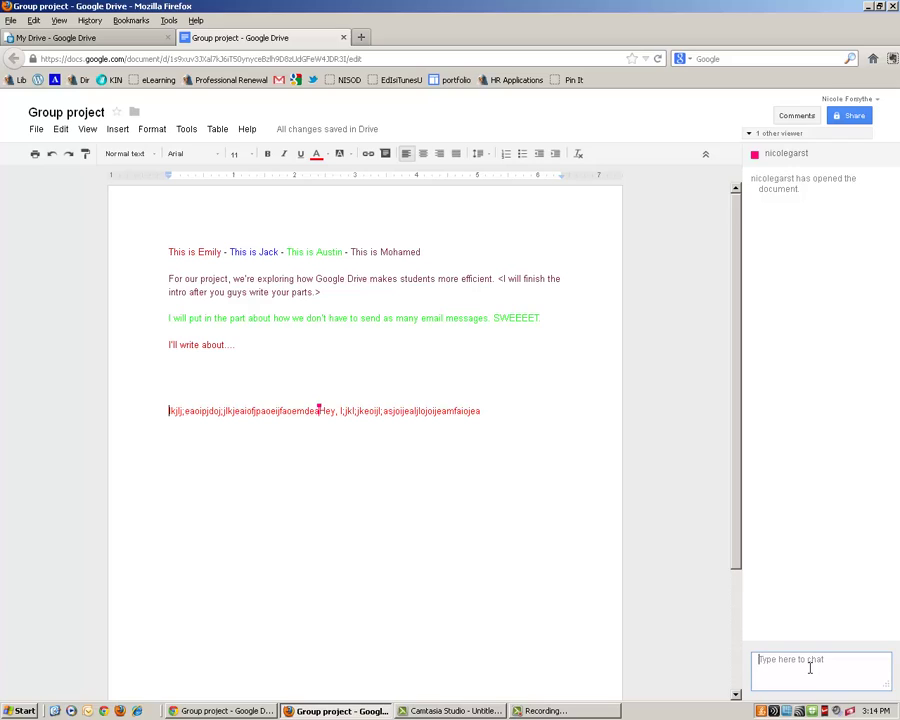
{"action": "type", "text": "Hey, y"}
{"action": "type", "text": "ou're sti"}
{"action": "type", "text": "ll up"}
{"action": "key", "text": "Return"}
{"action": "left_click_drag", "start_coordinate": [224, 264], "coordinate": [230, 306]}
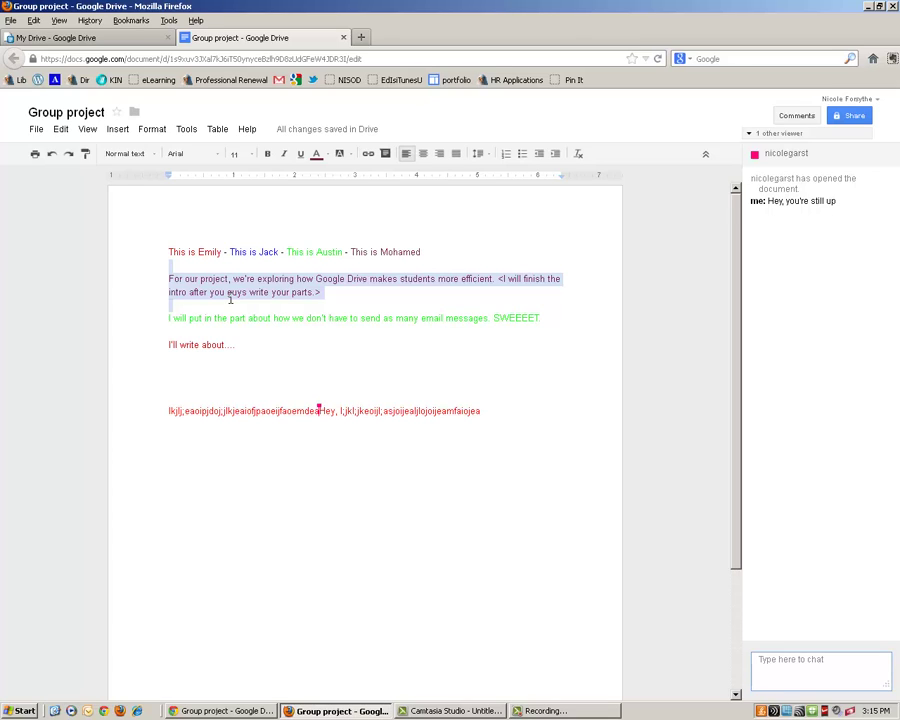
Restore the 3:13 PM revision from Revision history, removing the stray red test line
{"action": "left_click", "coordinate": [295, 135]}
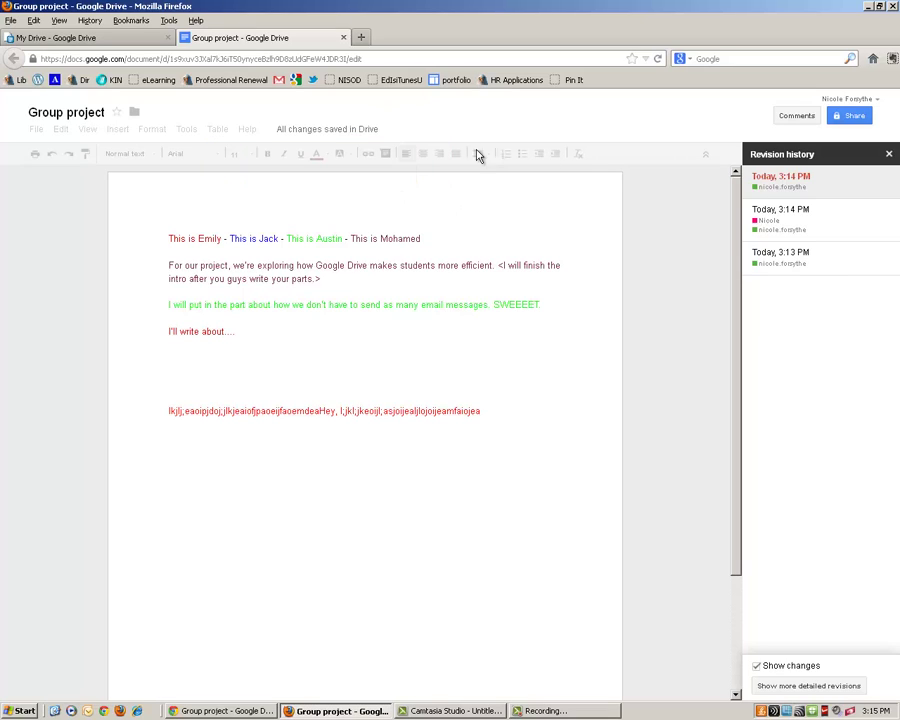
{"action": "left_click", "coordinate": [803, 272]}
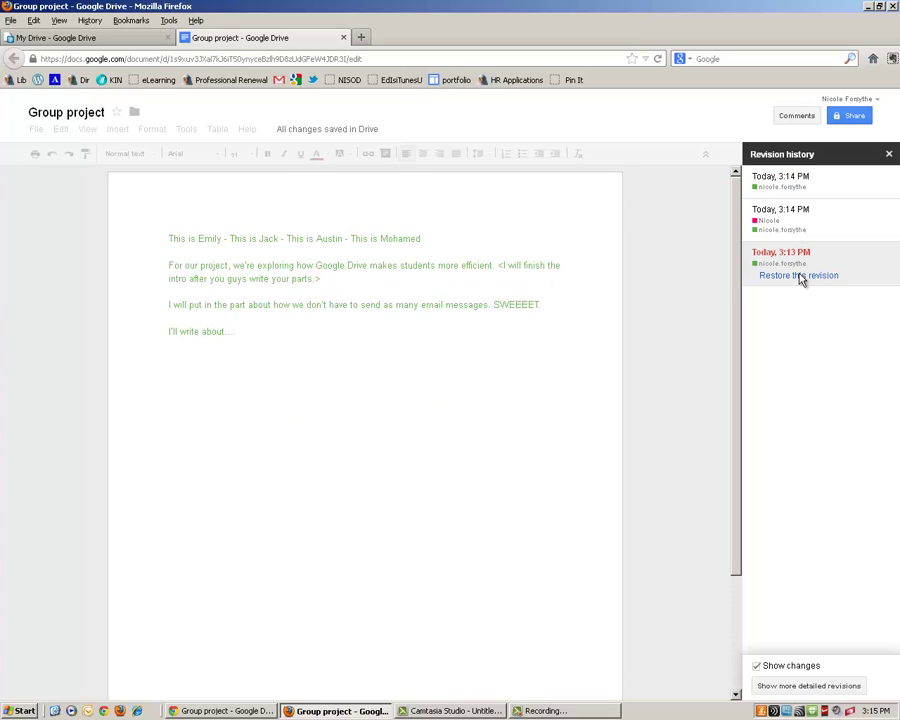
{"action": "left_click", "coordinate": [800, 278]}
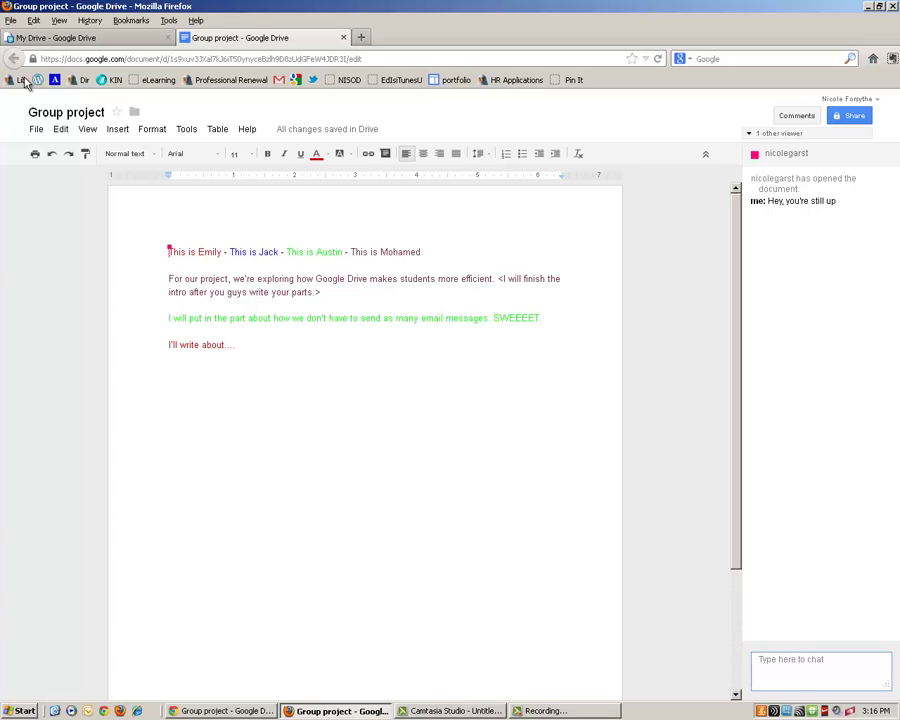
Leave the 'Group project' document and go back to the Google Drive file list
{"action": "key", "text": "alt"}
{"action": "key", "text": "Escape"}
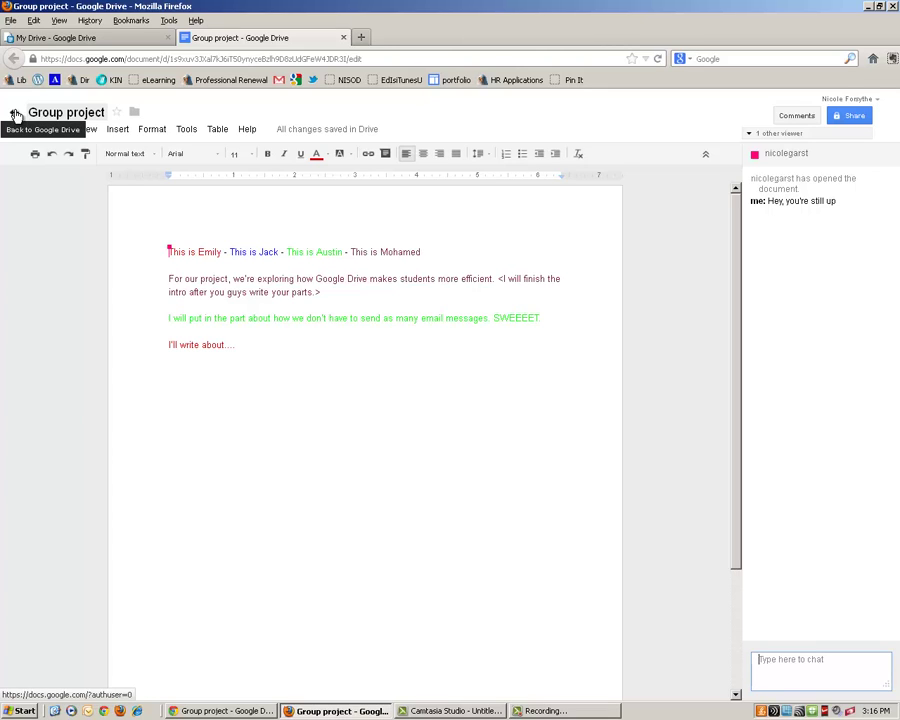
{"action": "left_click", "coordinate": [15, 115]}
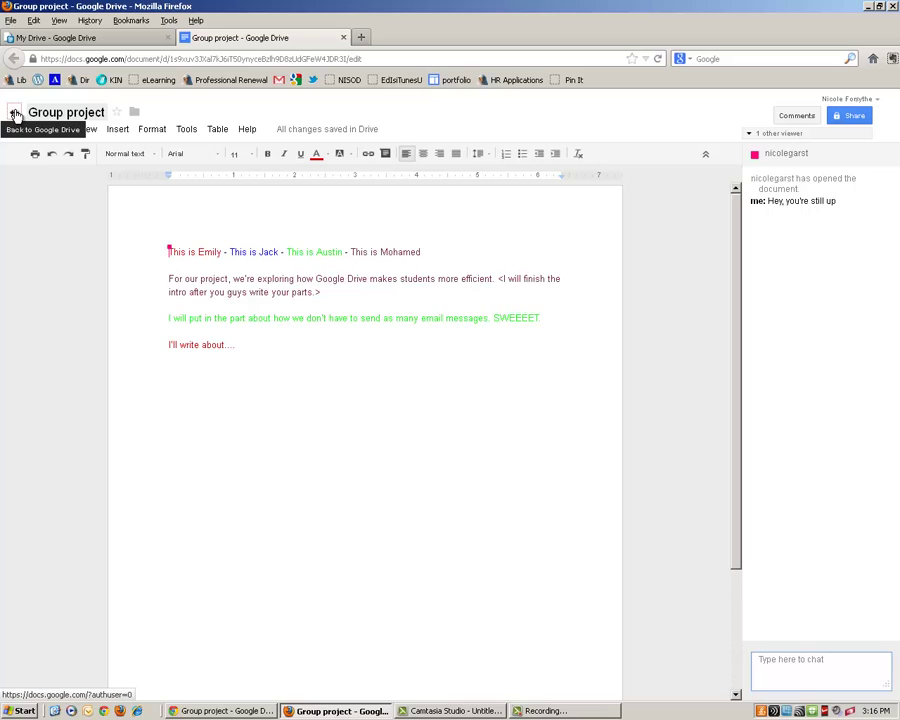